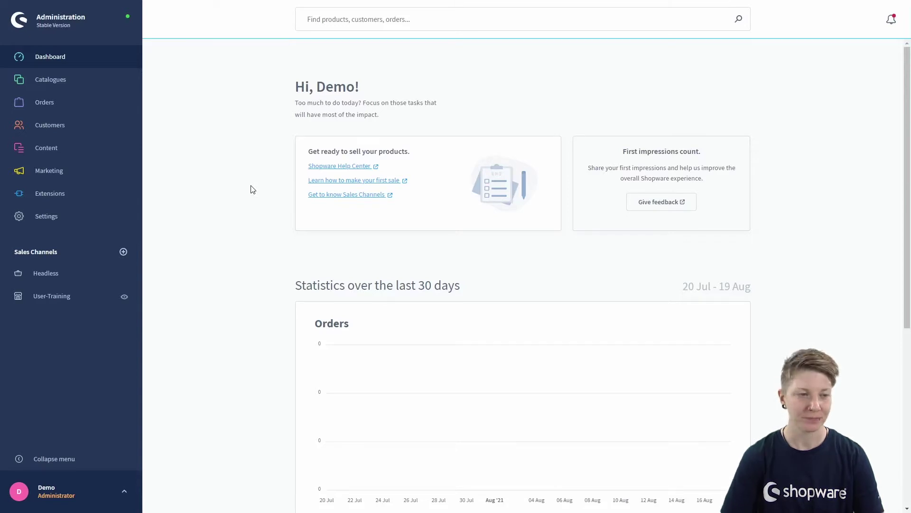
# - Install the Amazon Pay app from the installed extensions overview and activate it
pyautogui.moveTo(95, 196)
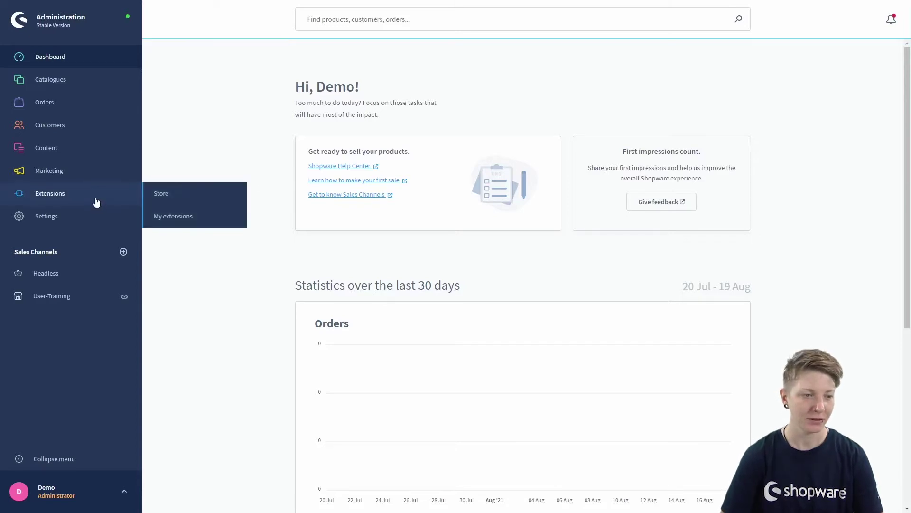
pyautogui.click(164, 217)
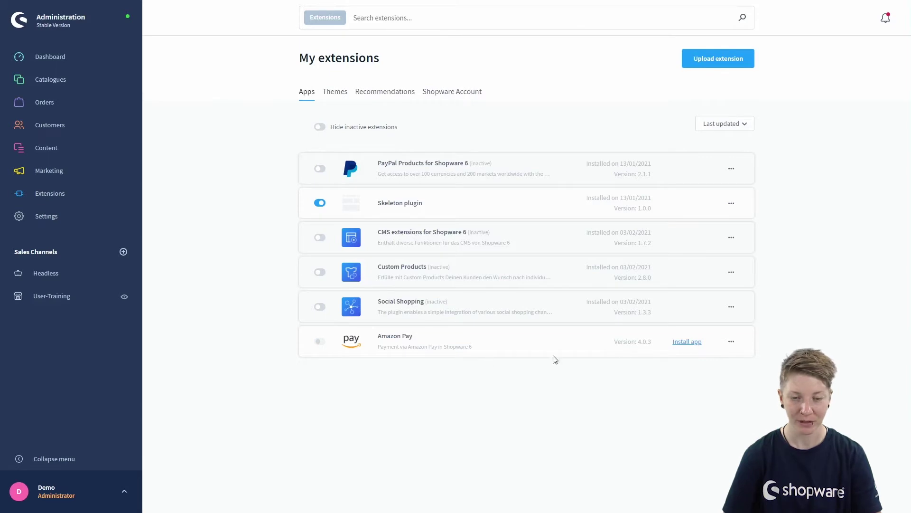
pyautogui.click(687, 342)
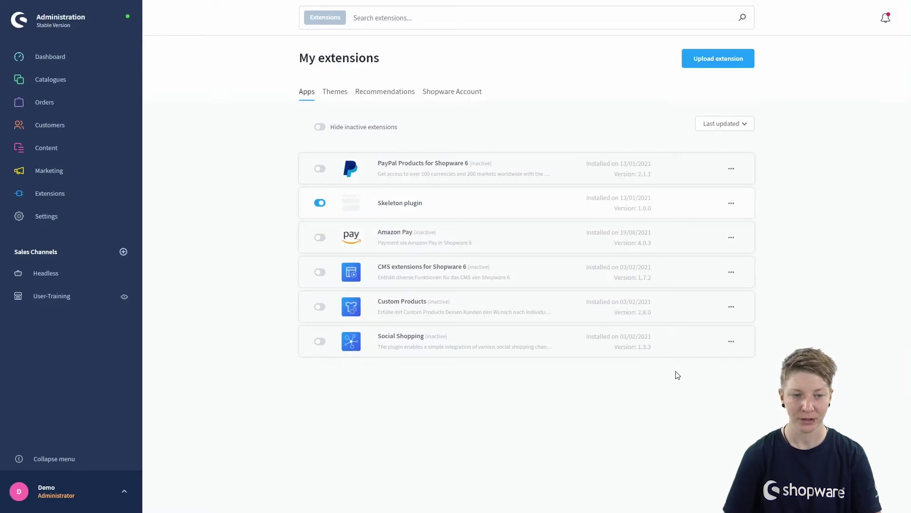
pyautogui.click(318, 240)
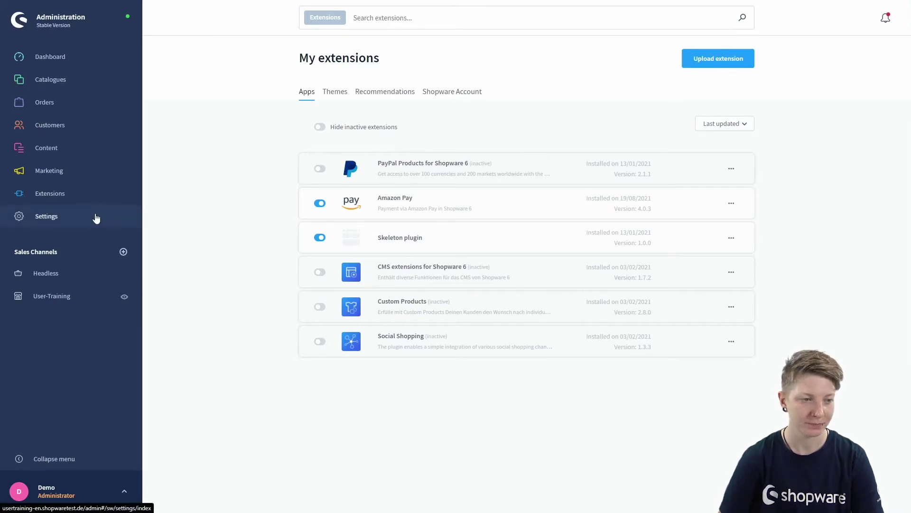
# - Open the Amazon Pay extension's settings and check which sales channels can be configured separately
pyautogui.click(76, 221)
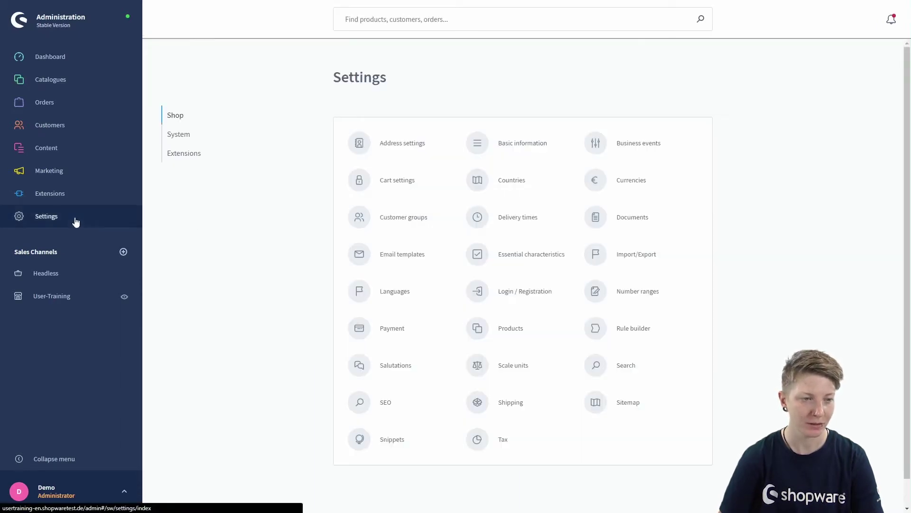
pyautogui.click(185, 154)
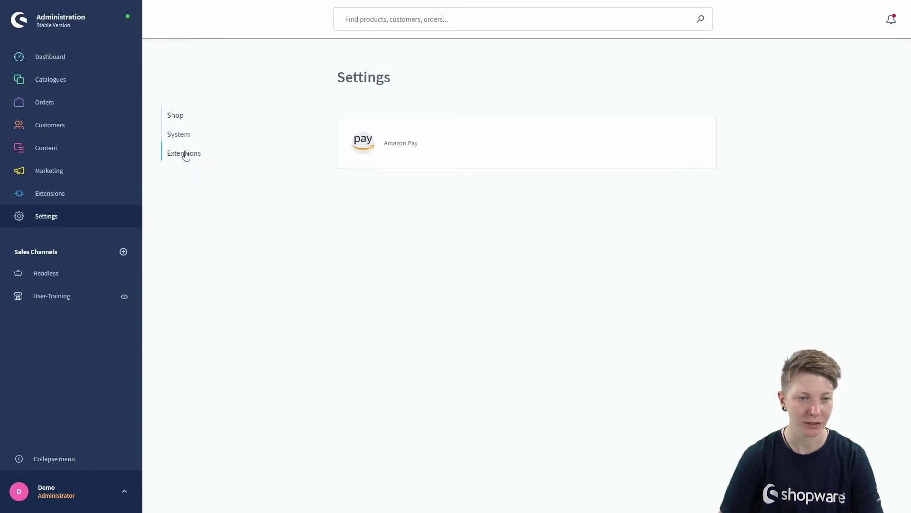
pyautogui.click(401, 147)
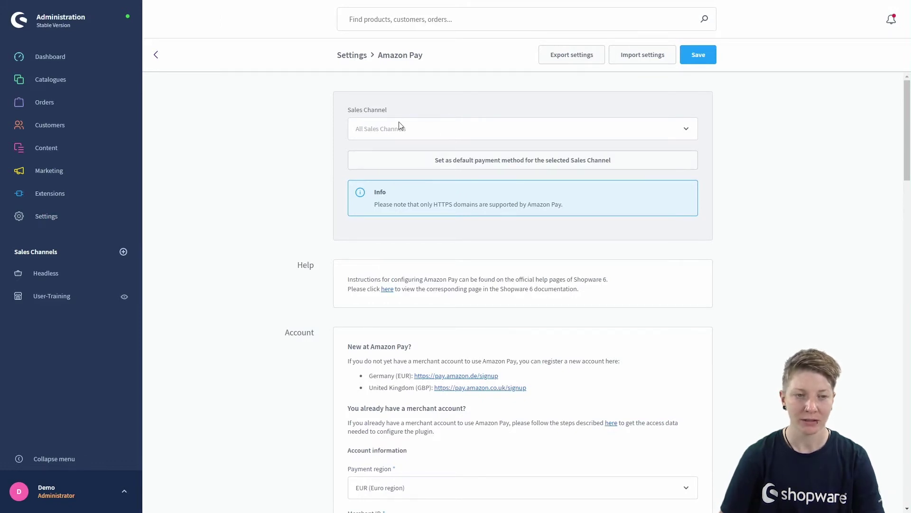
pyautogui.click(394, 134)
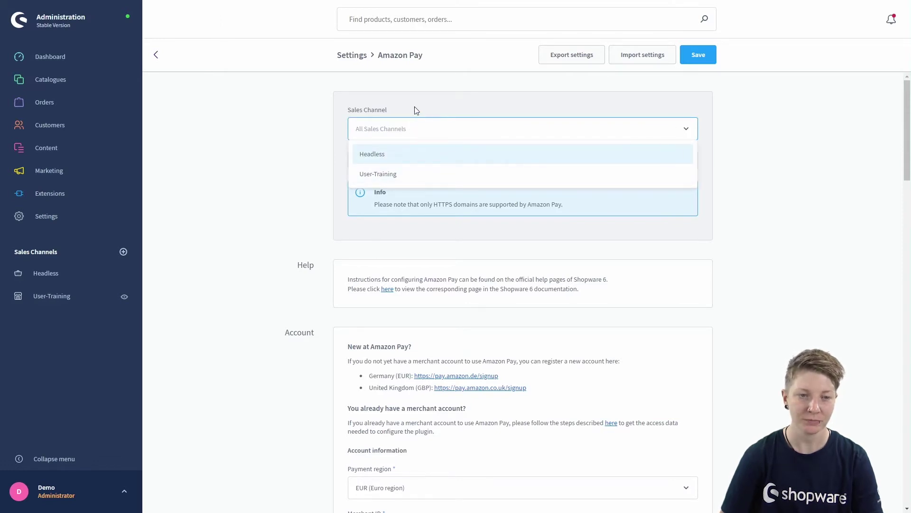
pyautogui.click(345, 135)
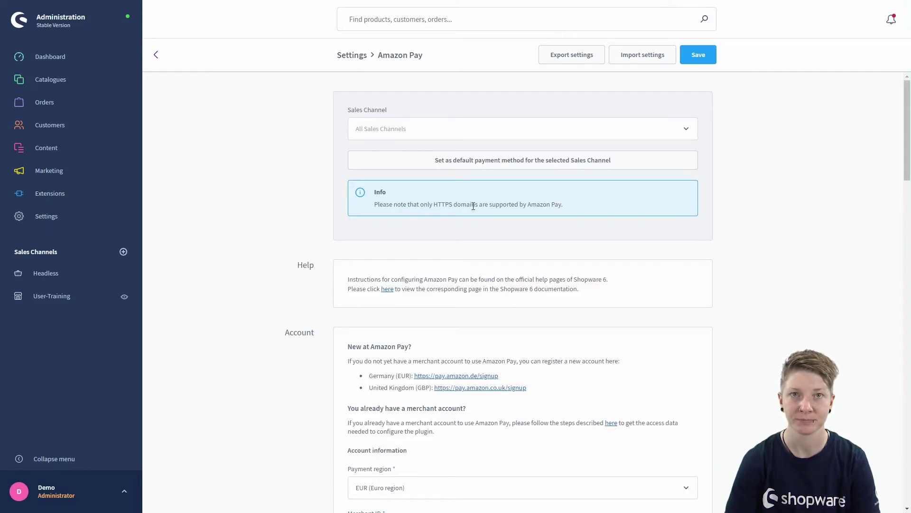
# - Review the Amazon Pay account information, credential fields and general settings, including the soft descriptor's help text
pyautogui.scroll(-4, 376, 315)
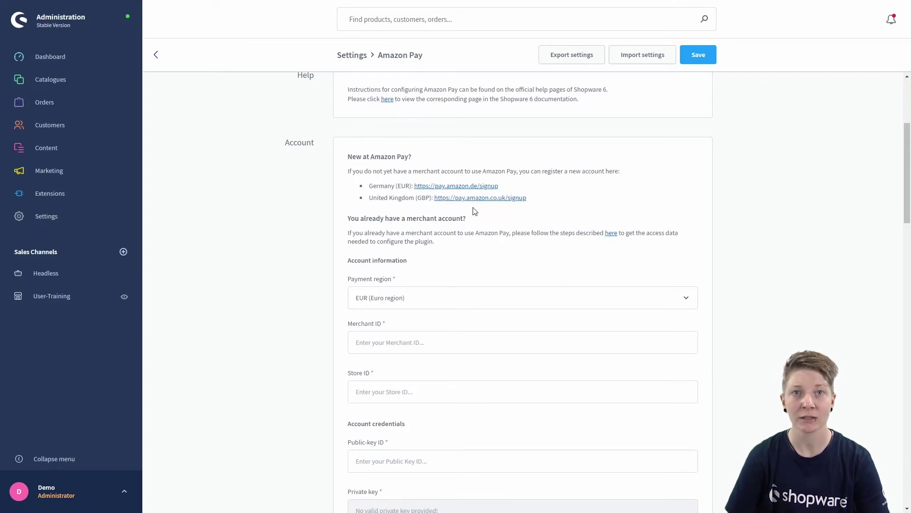
pyautogui.scroll(-2, 475, 211)
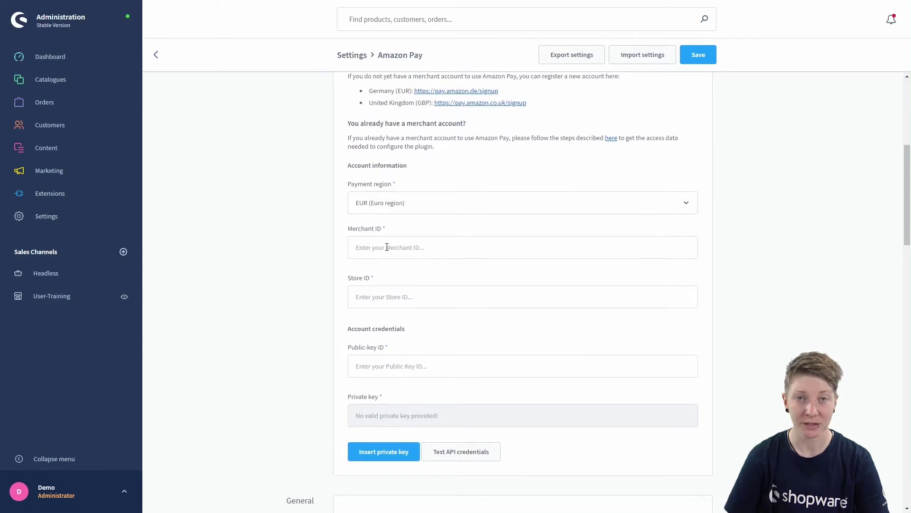
pyautogui.scroll(-1, 373, 250)
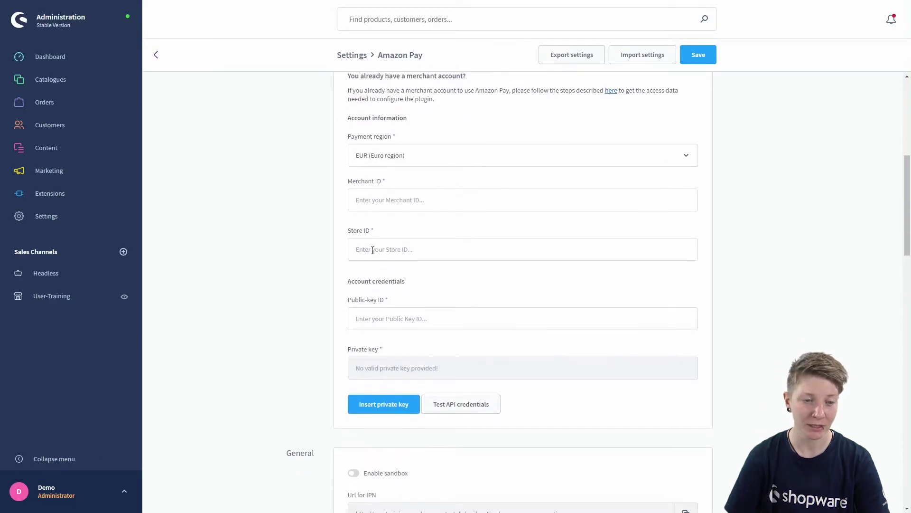
pyautogui.scroll(-1, 372, 250)
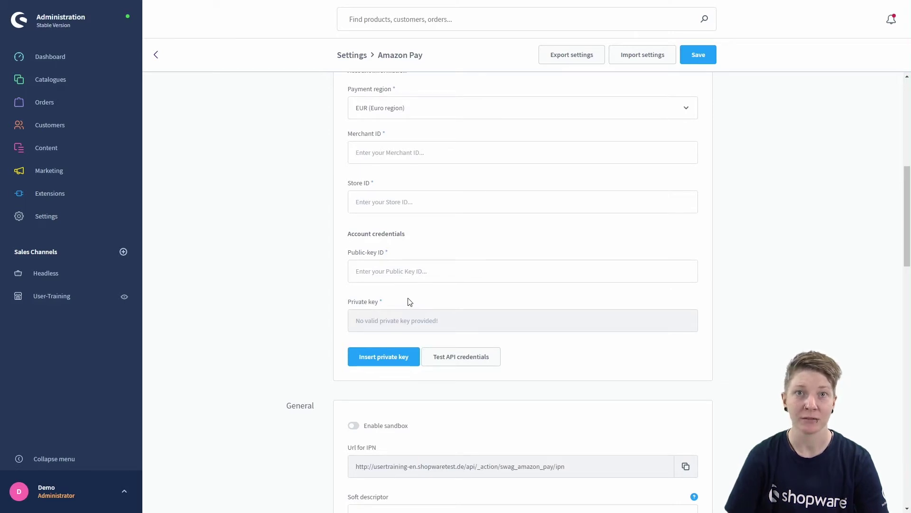
pyautogui.scroll(-6, 415, 297)
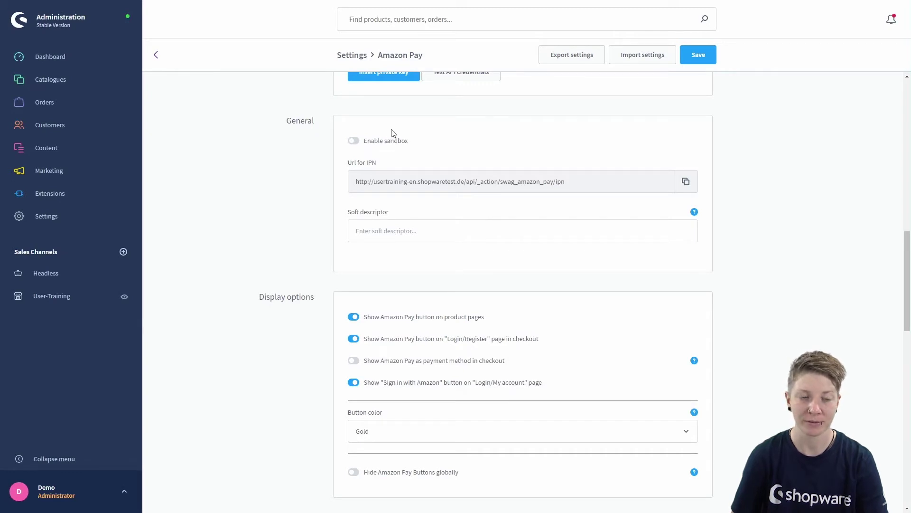
pyautogui.scroll(-1, 376, 151)
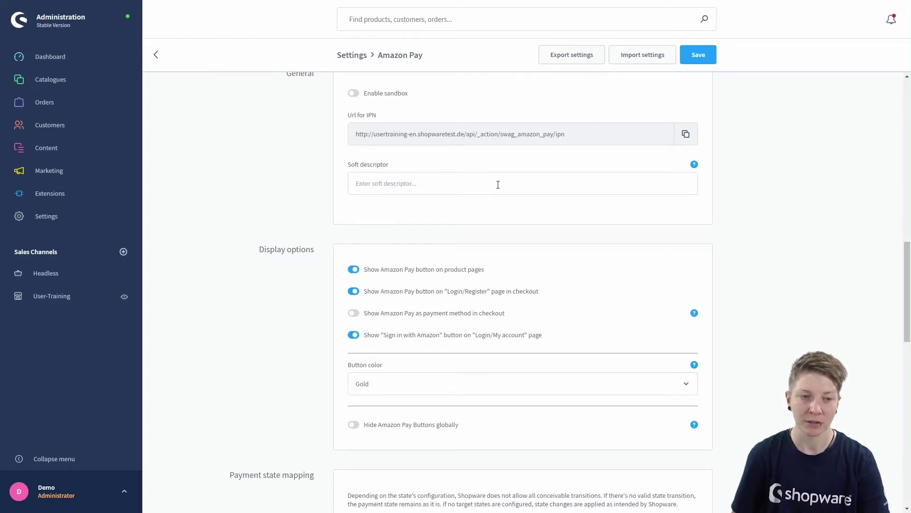
pyautogui.moveTo(694, 164)
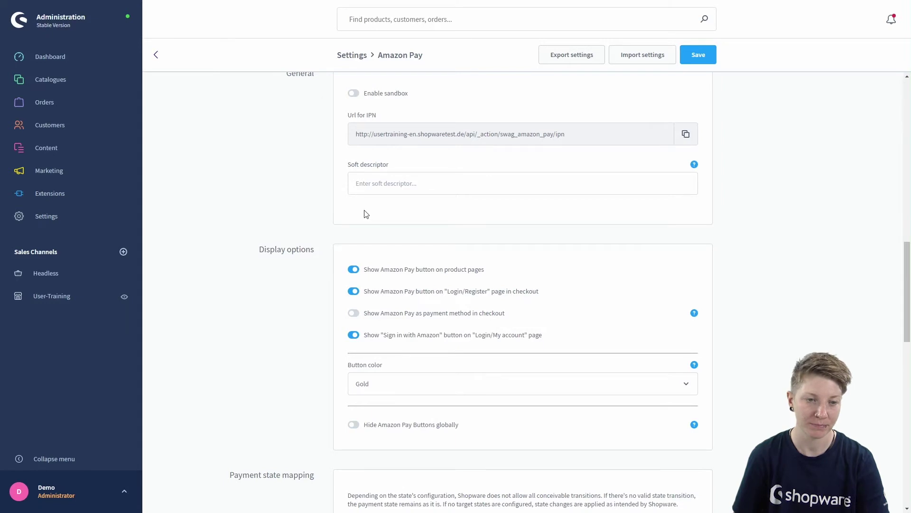
# - Examine the Amazon Pay display options and the colors available for the payment button
pyautogui.scroll(-1, 368, 212)
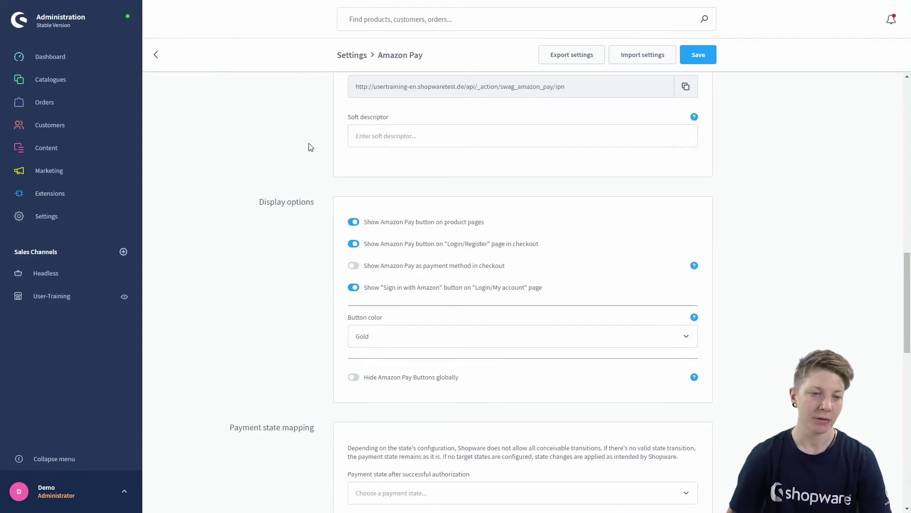
pyautogui.scroll(-1, 309, 147)
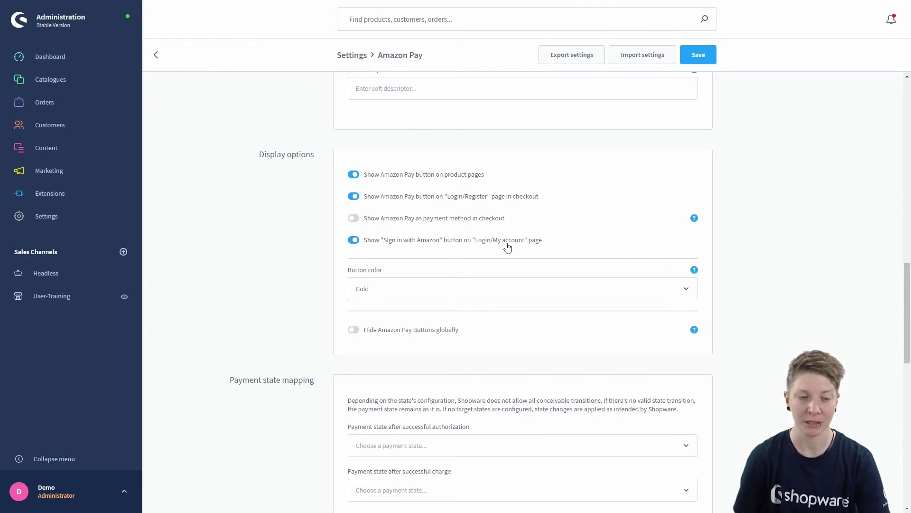
pyautogui.scroll(-1, 345, 264)
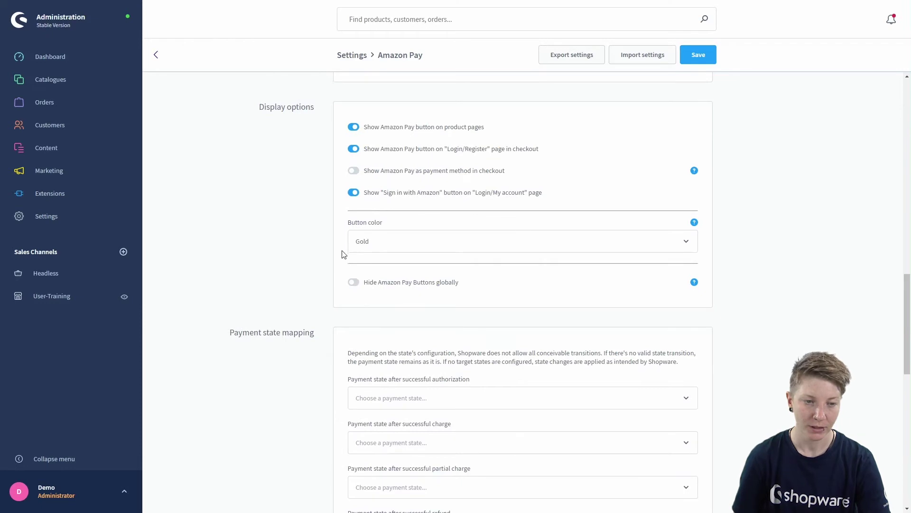
pyautogui.click(387, 240)
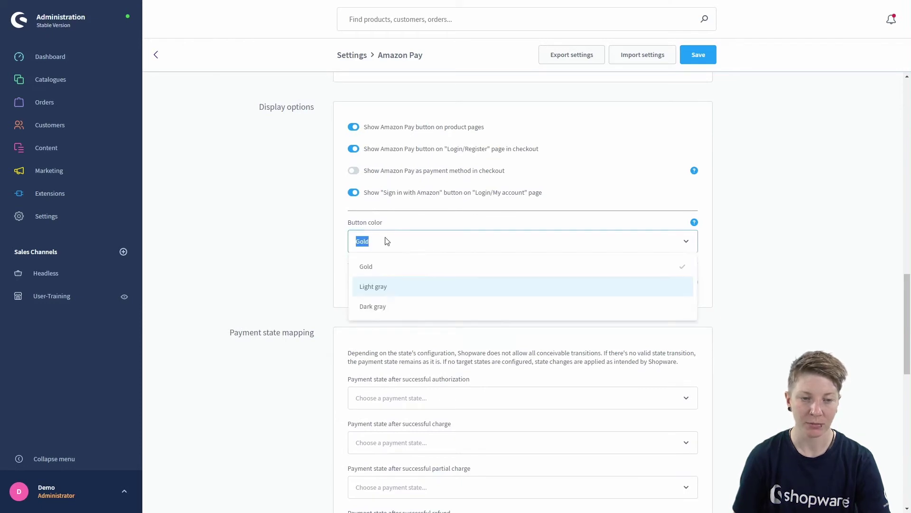
pyautogui.click(335, 247)
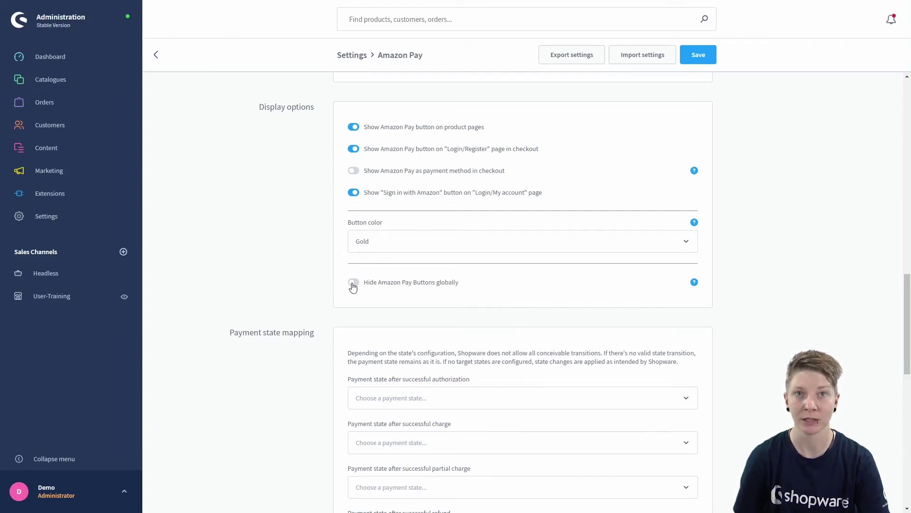
# - Review the payment state mapping options for authorization, charges, refunds and cancellation
pyautogui.scroll(-3, 349, 247)
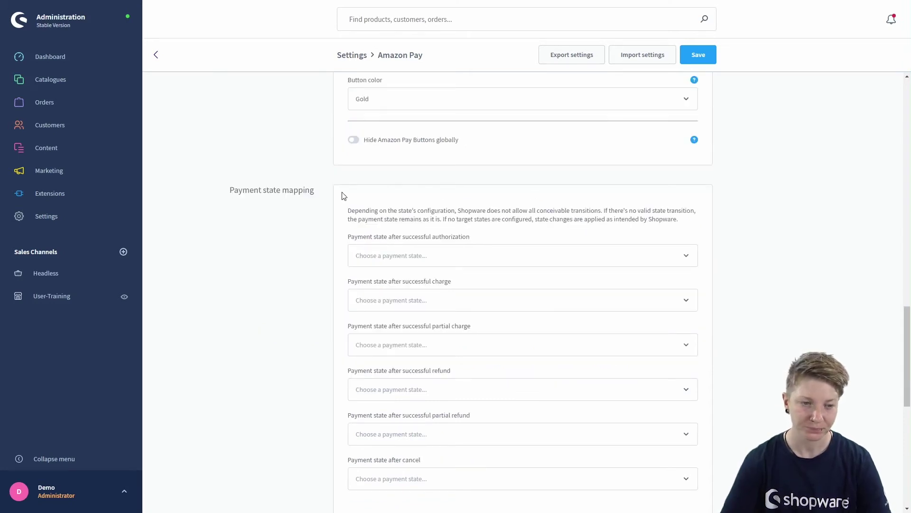
pyautogui.scroll(-1, 344, 196)
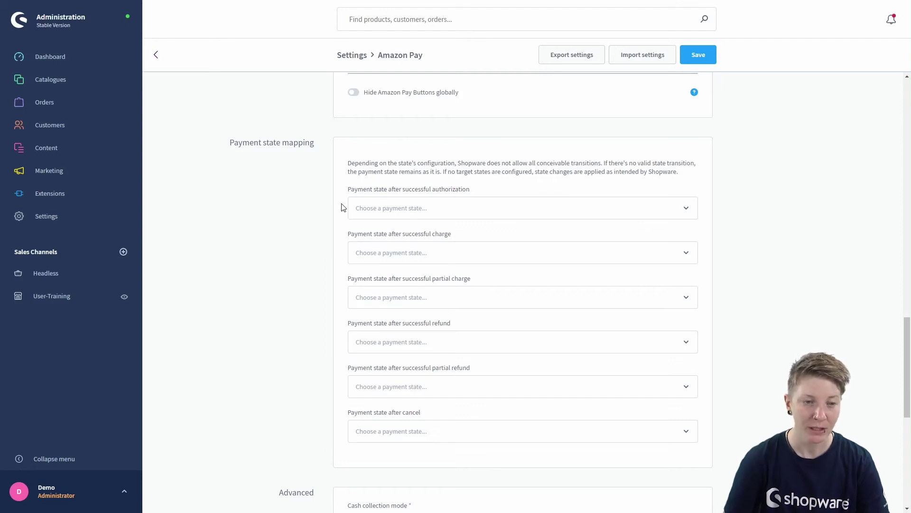
pyautogui.scroll(-1, 340, 202)
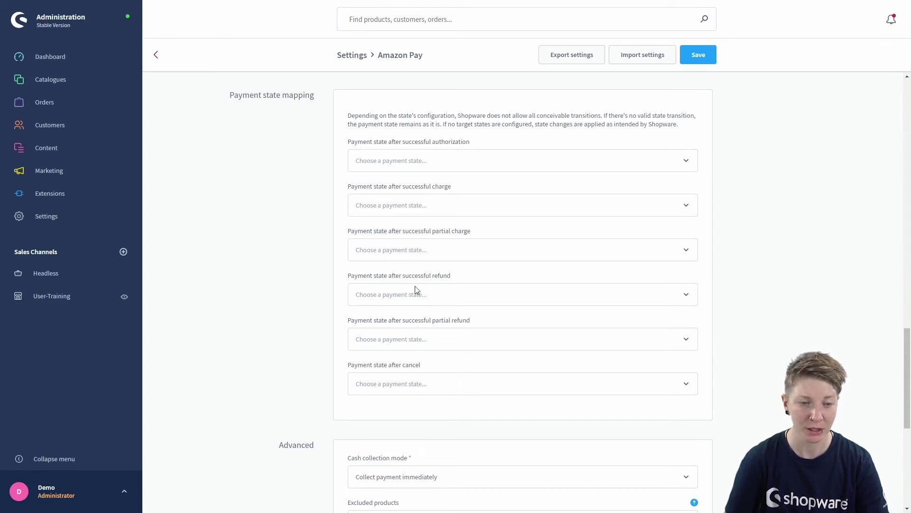
pyautogui.scroll(-1, 436, 270)
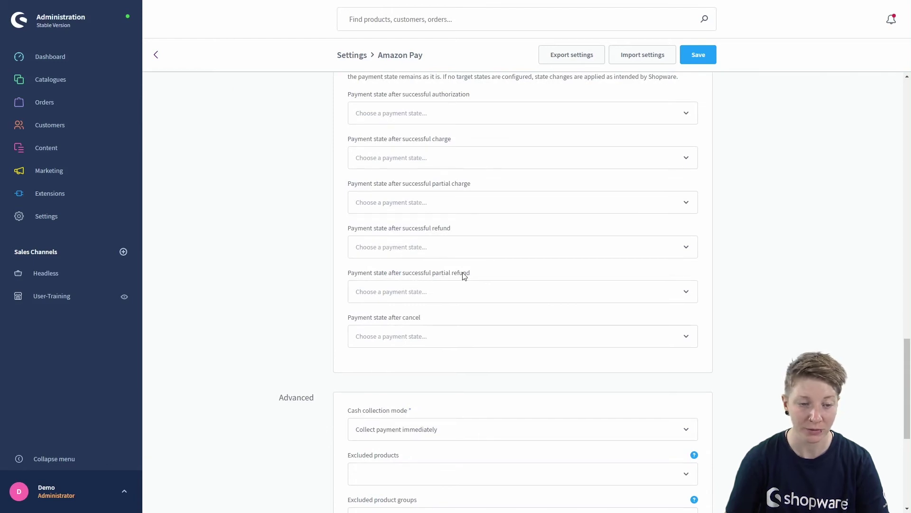
pyautogui.scroll(-1, 464, 274)
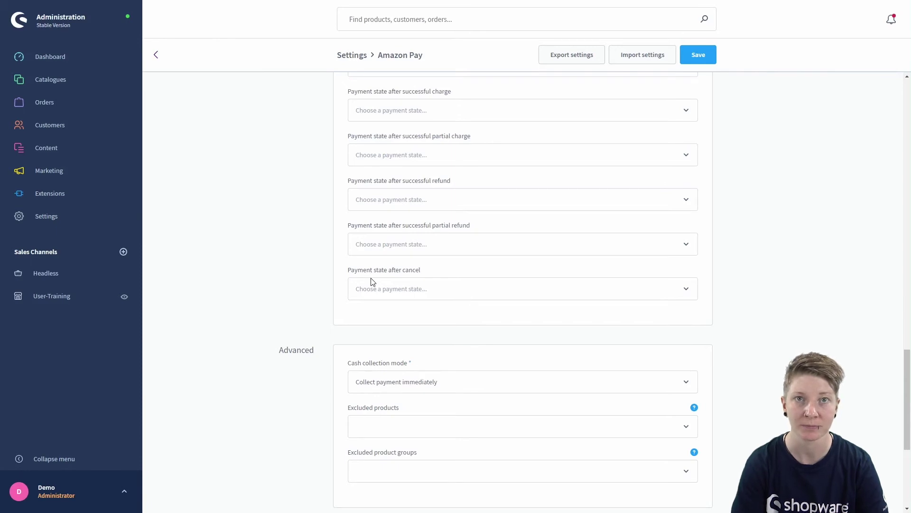
# - Examine the advanced settings, including the cash collection modes and product exclusions, and the log handling options
pyautogui.scroll(-3, 327, 238)
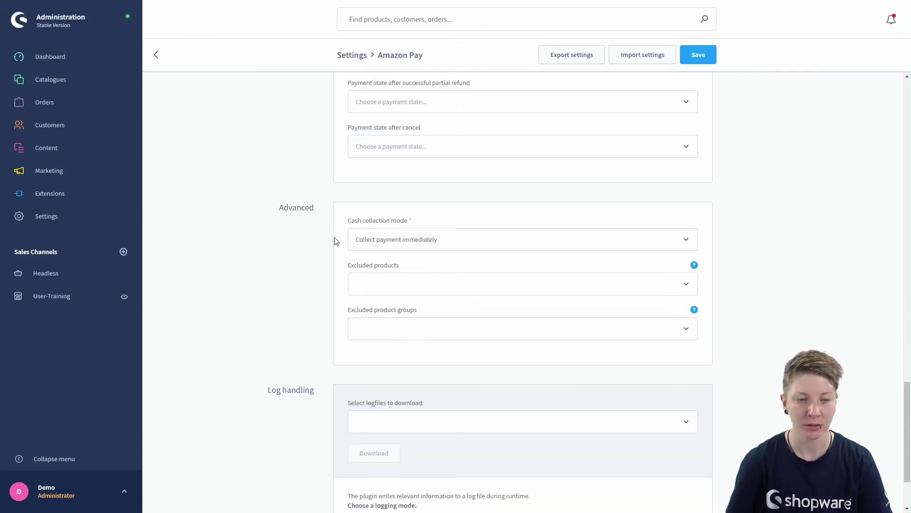
pyautogui.click(478, 237)
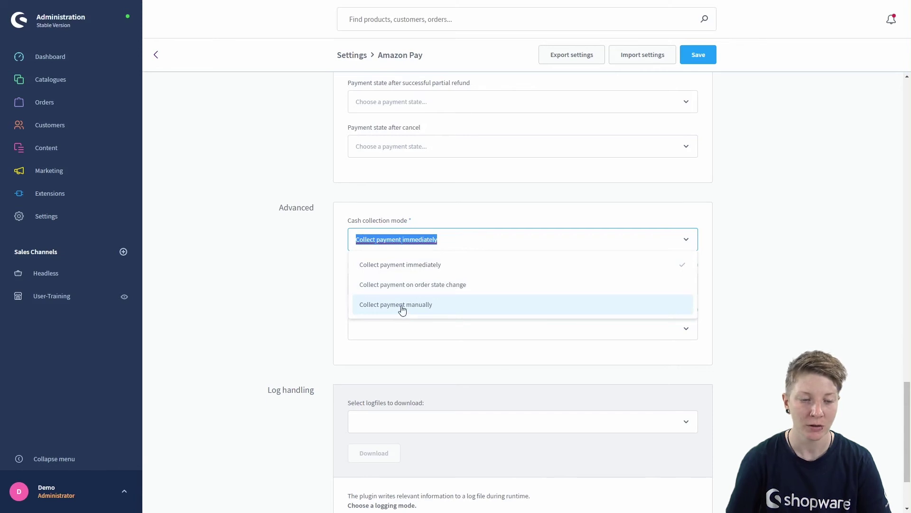
pyautogui.click(336, 246)
pyautogui.scroll(-1, 330, 254)
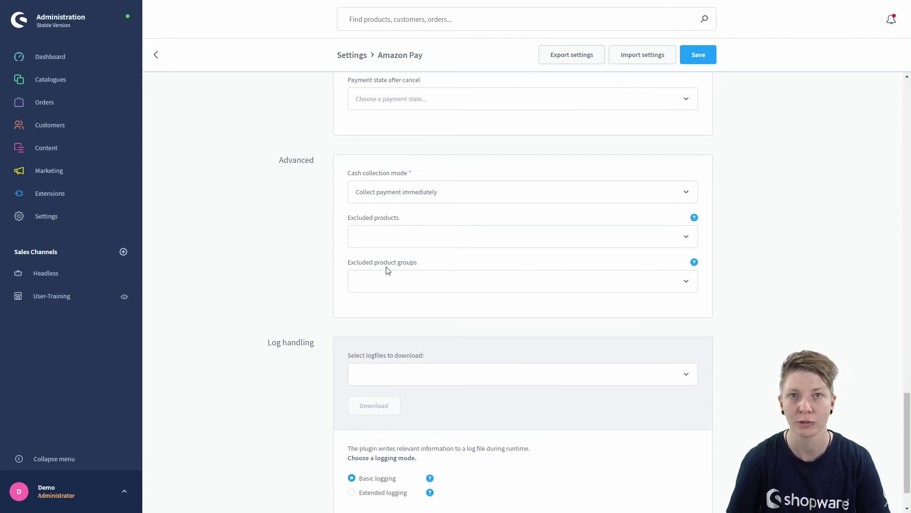
pyautogui.scroll(-1, 366, 294)
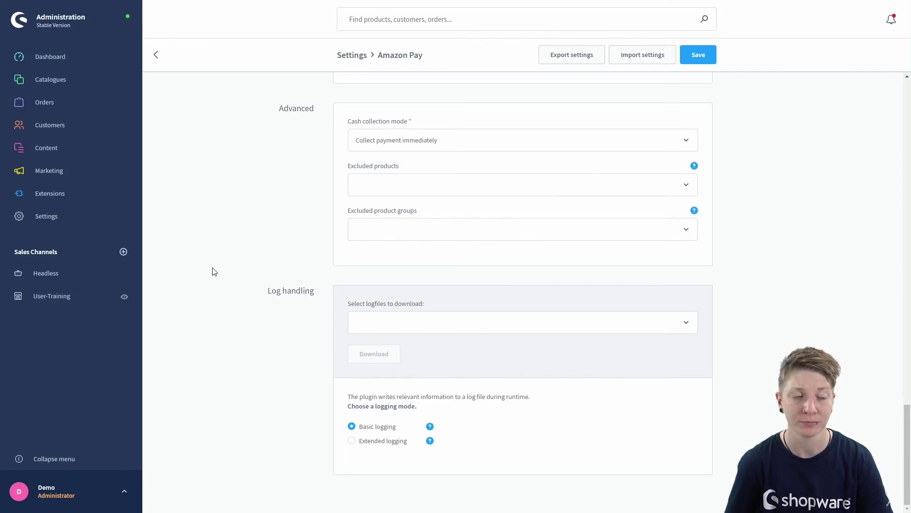
# - Add Amazon Pay to the payment methods of the User-Training sales channel and save the channel
pyautogui.click(99, 303)
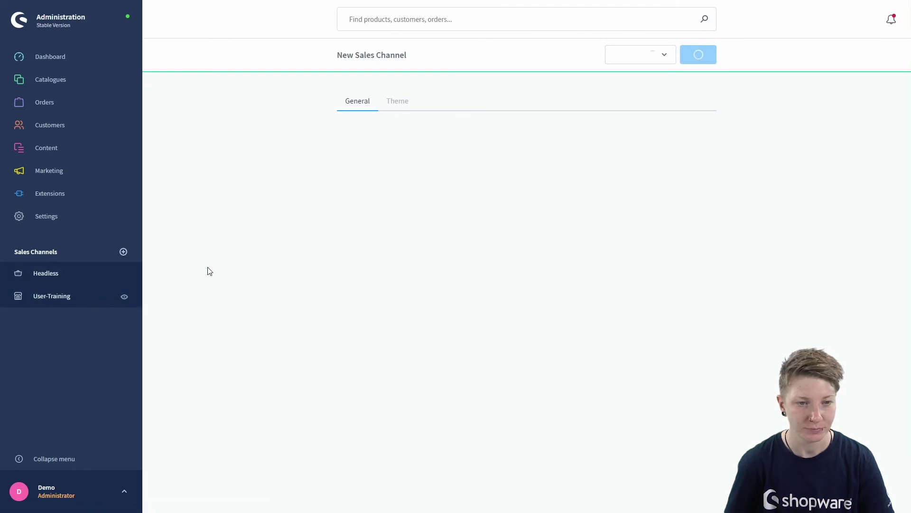
pyautogui.scroll(-3, 208, 271)
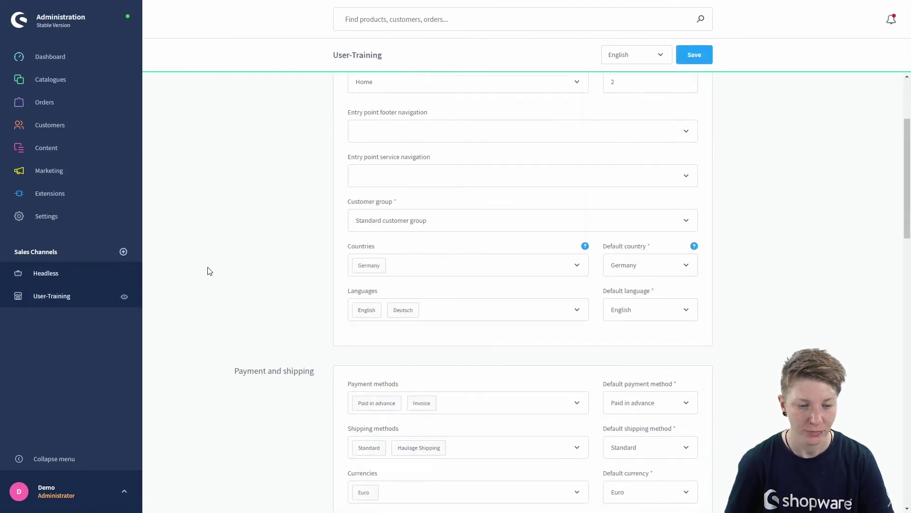
pyautogui.scroll(-2, 209, 271)
pyautogui.click(520, 298)
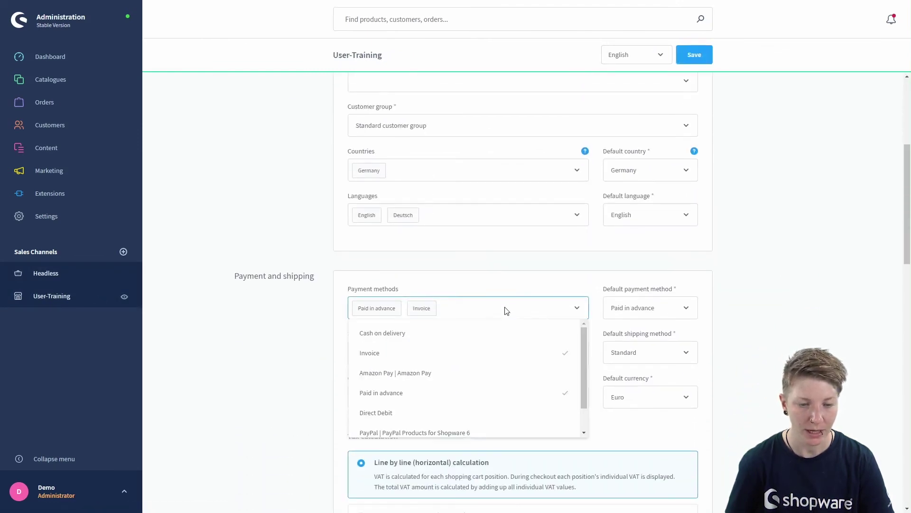
pyautogui.write('ama')
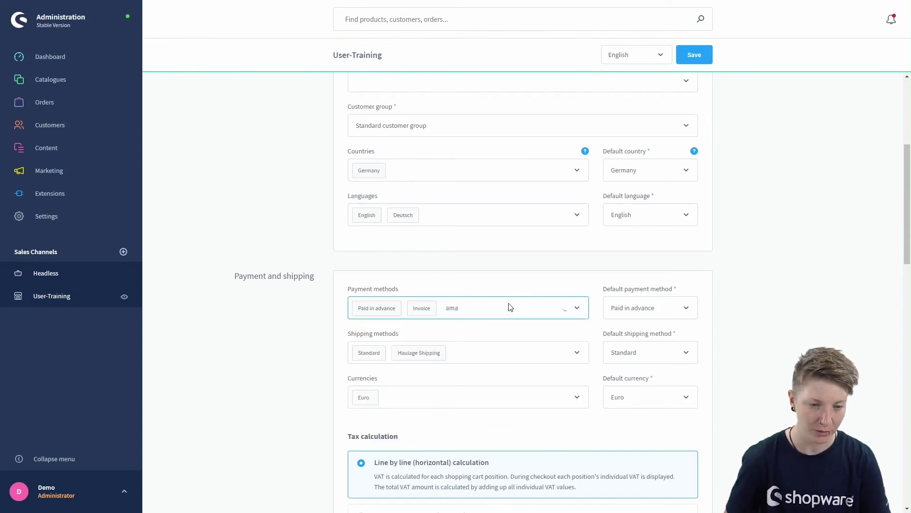
pyautogui.click(435, 334)
pyautogui.click(465, 285)
pyautogui.click(695, 55)
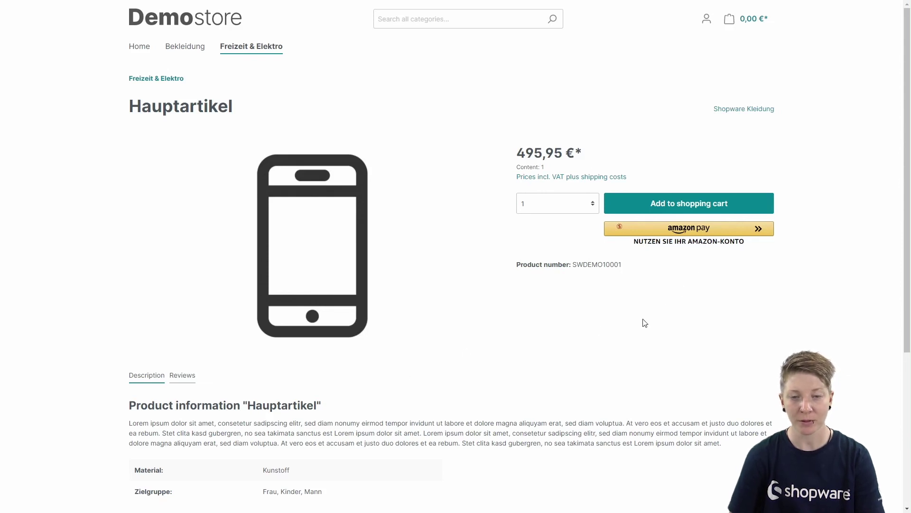
# - Check out the Hauptartikel product directly with Amazon Pay, keeping the preselected delivery address and Visa card, and submit the order
pyautogui.click(693, 233)
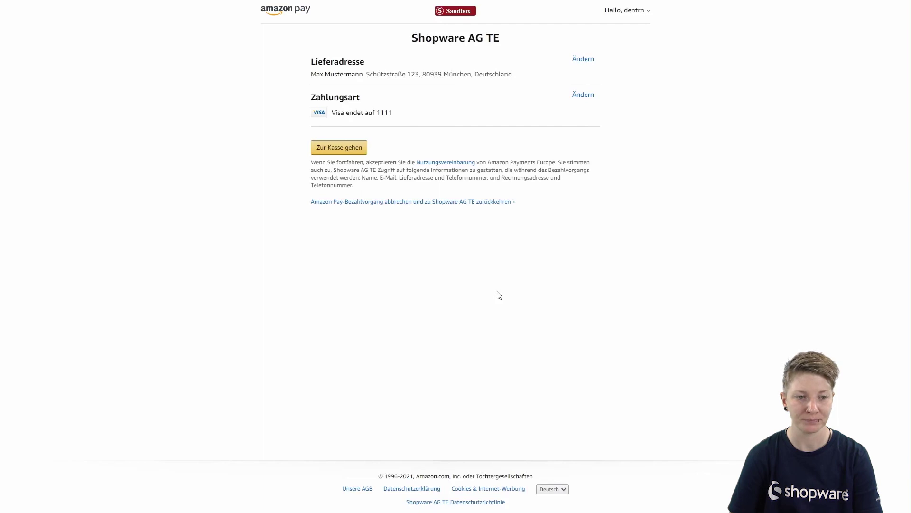
pyautogui.click(323, 147)
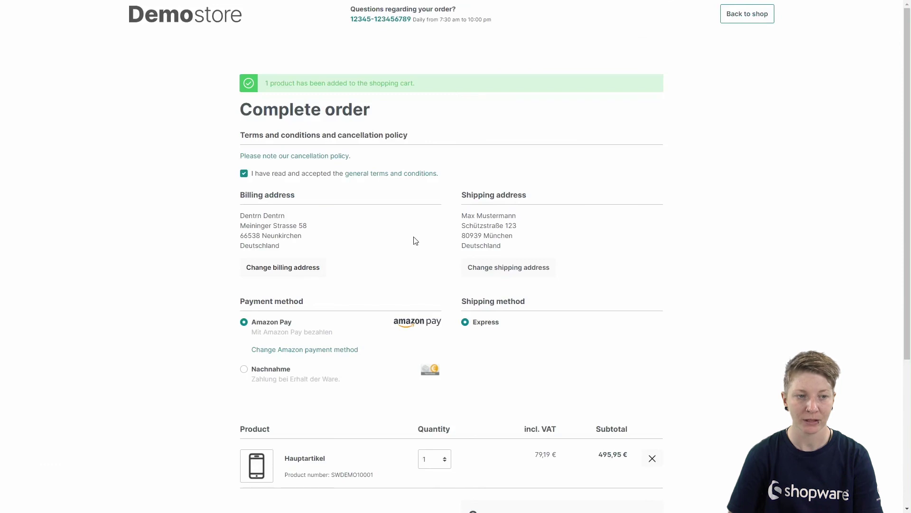
pyautogui.scroll(-1, 433, 176)
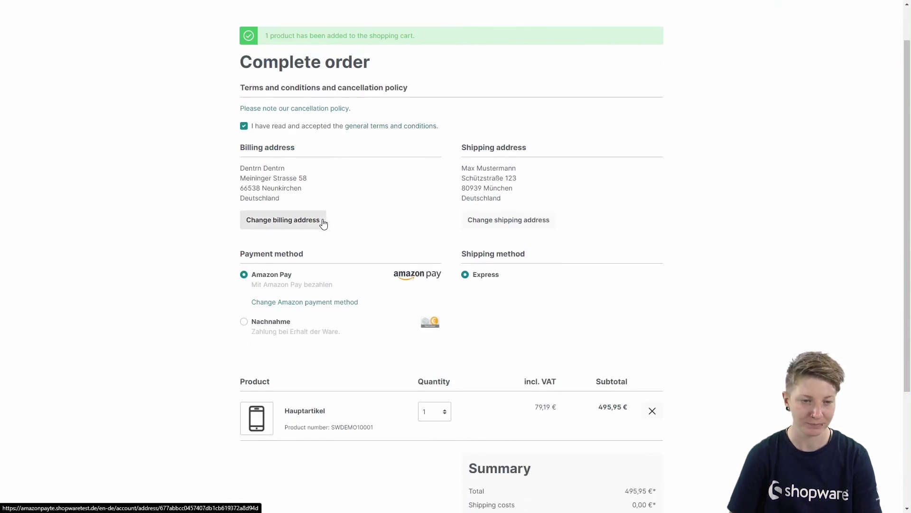
pyautogui.scroll(-1, 321, 221)
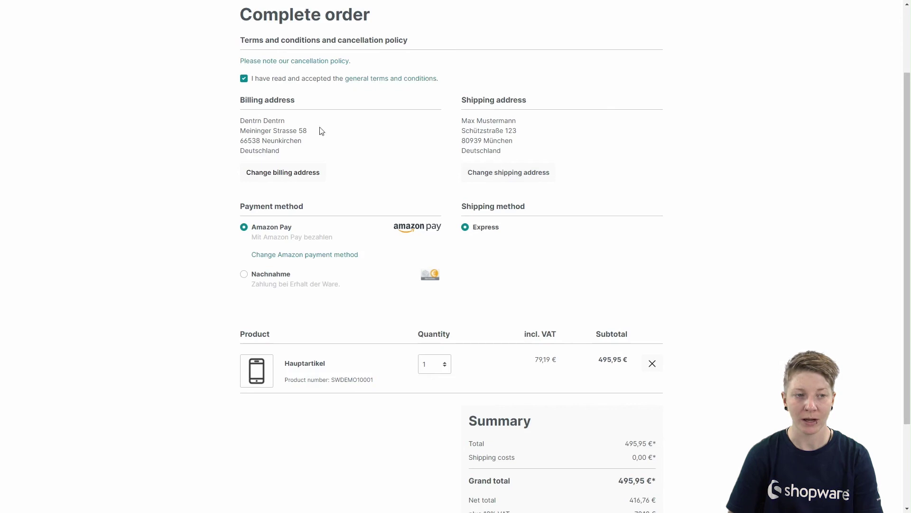
pyautogui.scroll(-1, 363, 167)
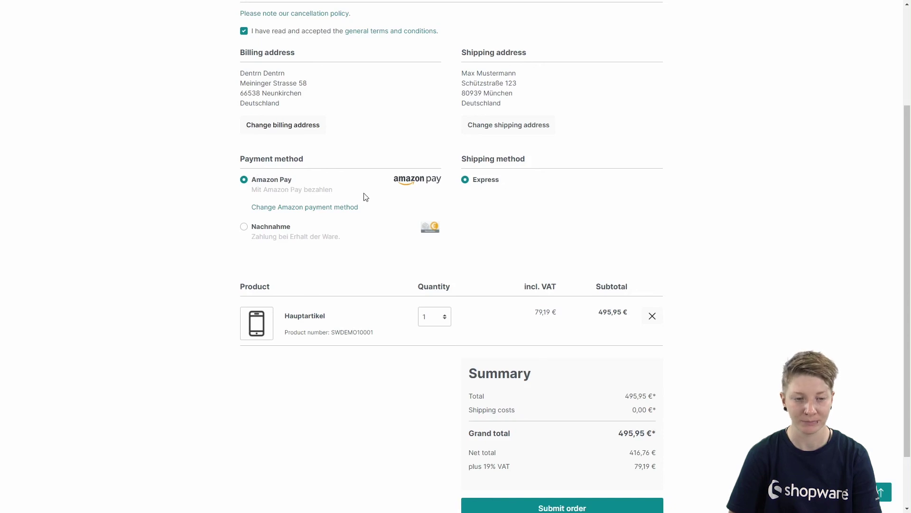
pyautogui.scroll(-1, 363, 197)
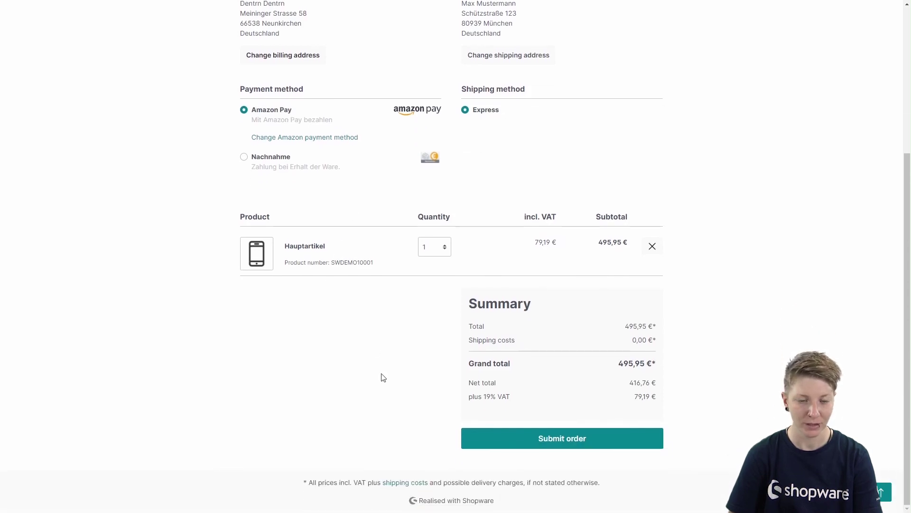
pyautogui.click(577, 443)
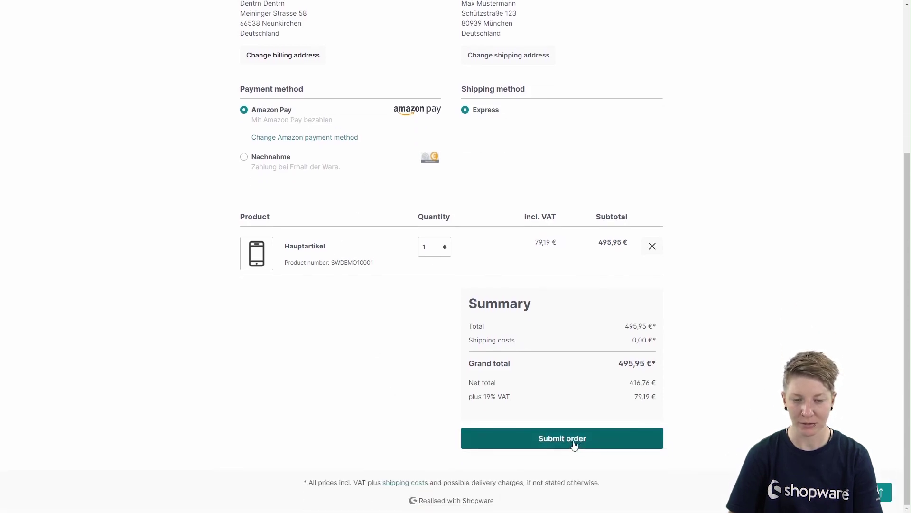